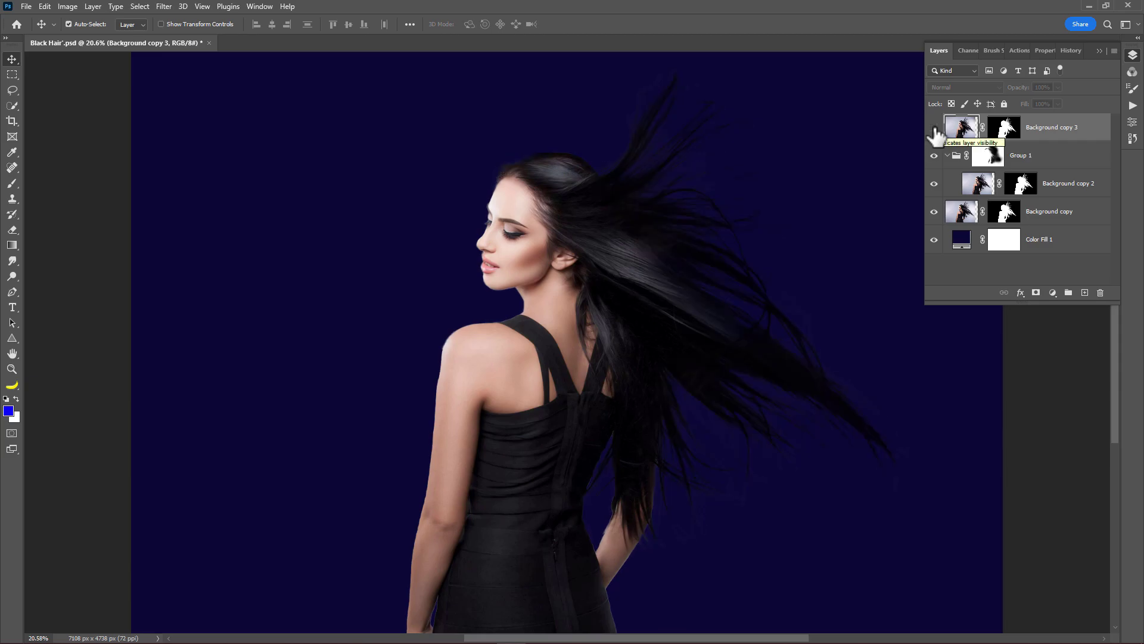
Toggle the visibility of the Background copy 3 layer to compare the hair edges before and after the fix
{"action": "left_click", "coordinate": [934, 129]}
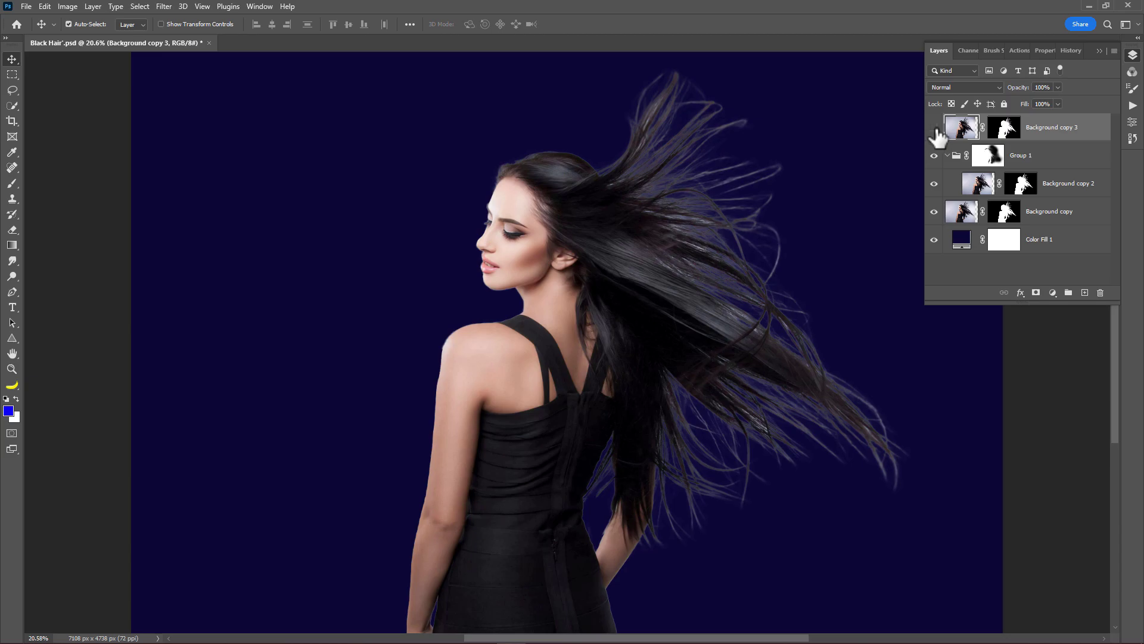
{"action": "left_click", "coordinate": [934, 128]}
{"action": "left_click", "coordinate": [934, 128]}
{"action": "left_click", "coordinate": [1098, 52]}
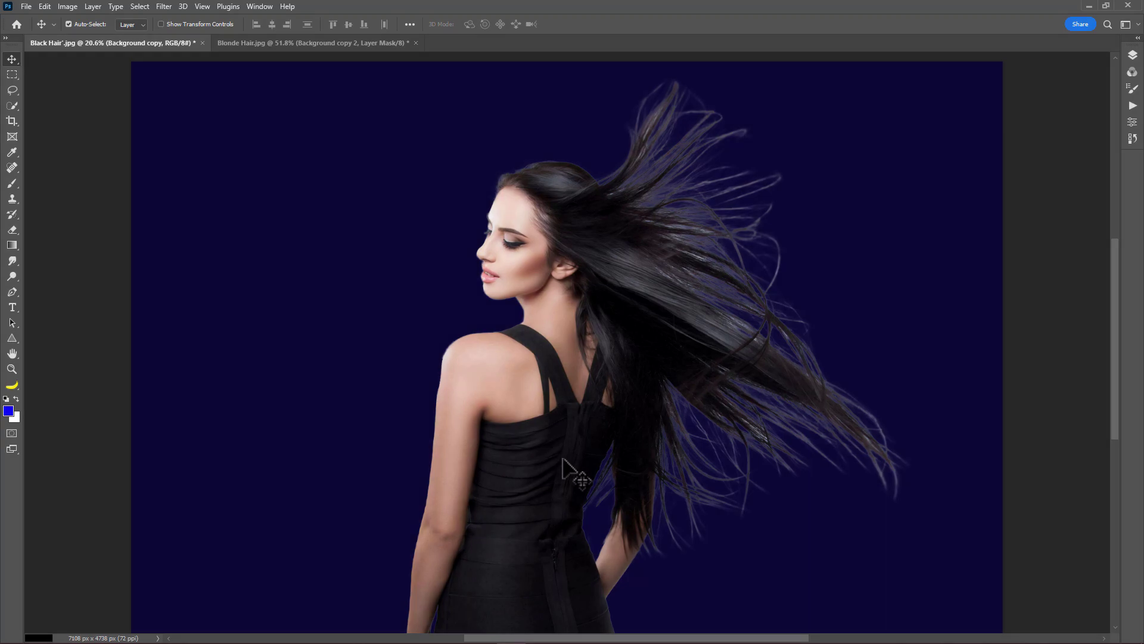
Show the layer stack and switch the Background copy layer's mask off and on to compare the original photo with the cutout
{"action": "left_click", "coordinate": [1131, 55]}
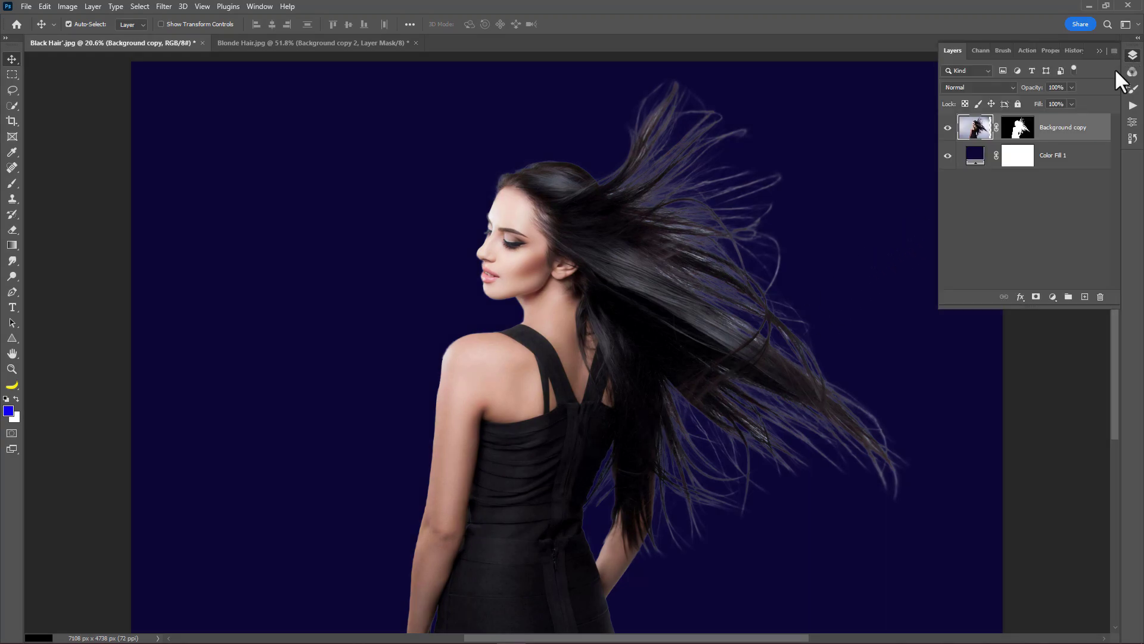
{"action": "right_click", "coordinate": [1021, 136]}
{"action": "left_click", "coordinate": [1031, 137]}
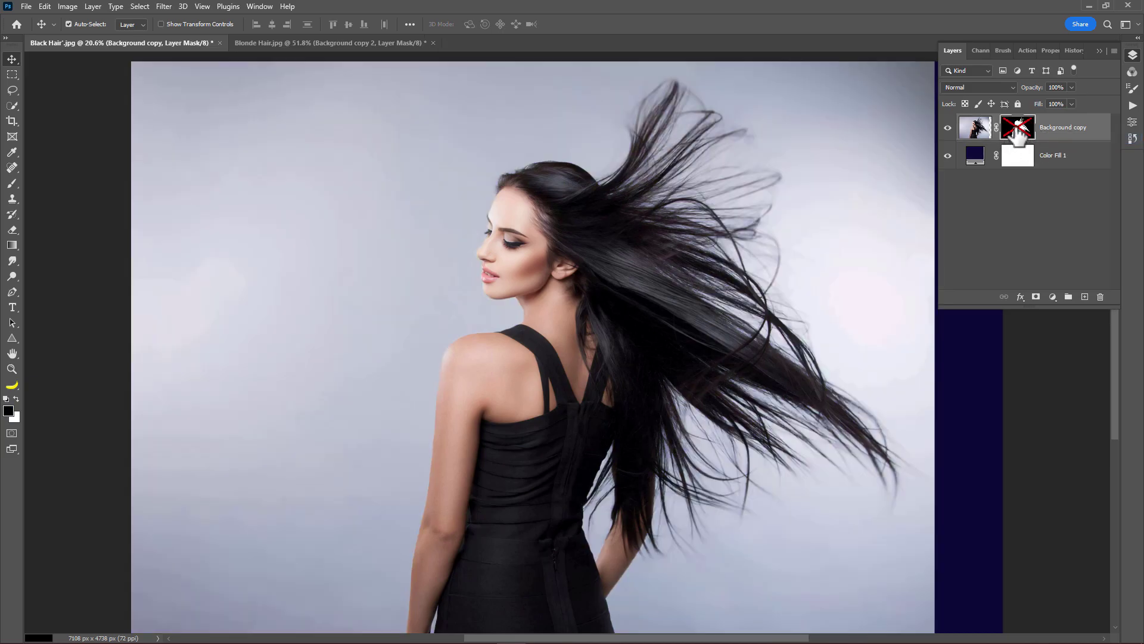
{"action": "left_click", "coordinate": [1018, 136]}
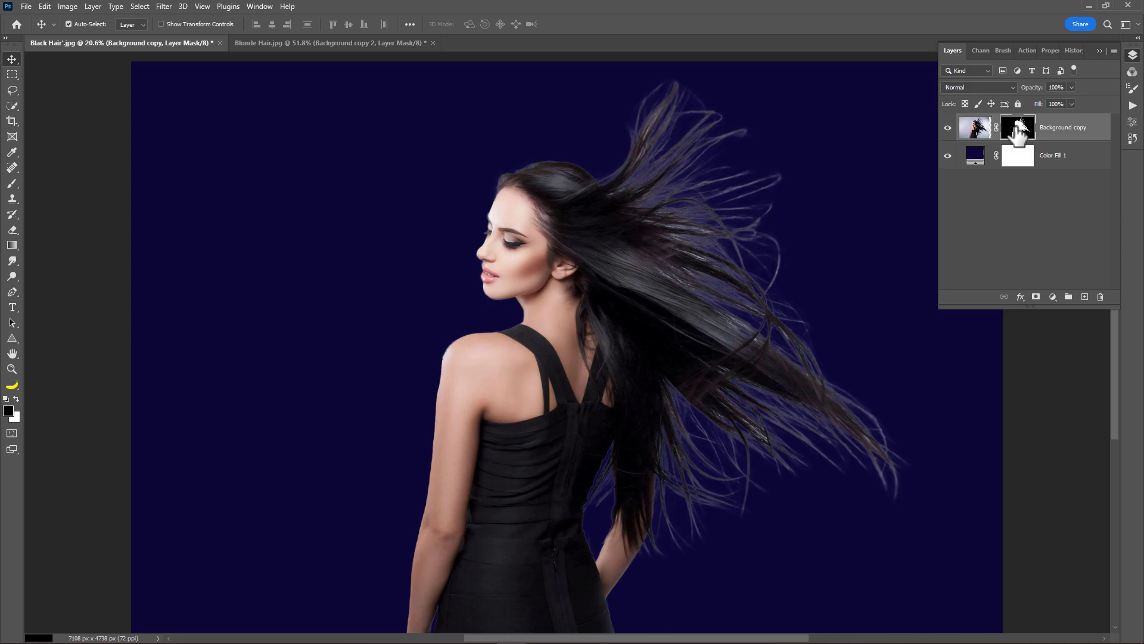
Set the Background copy layer's blend mode to Multiply, then duplicate it and set the duplicate to Normal
{"action": "left_click", "coordinate": [978, 89]}
{"action": "left_click", "coordinate": [969, 133]}
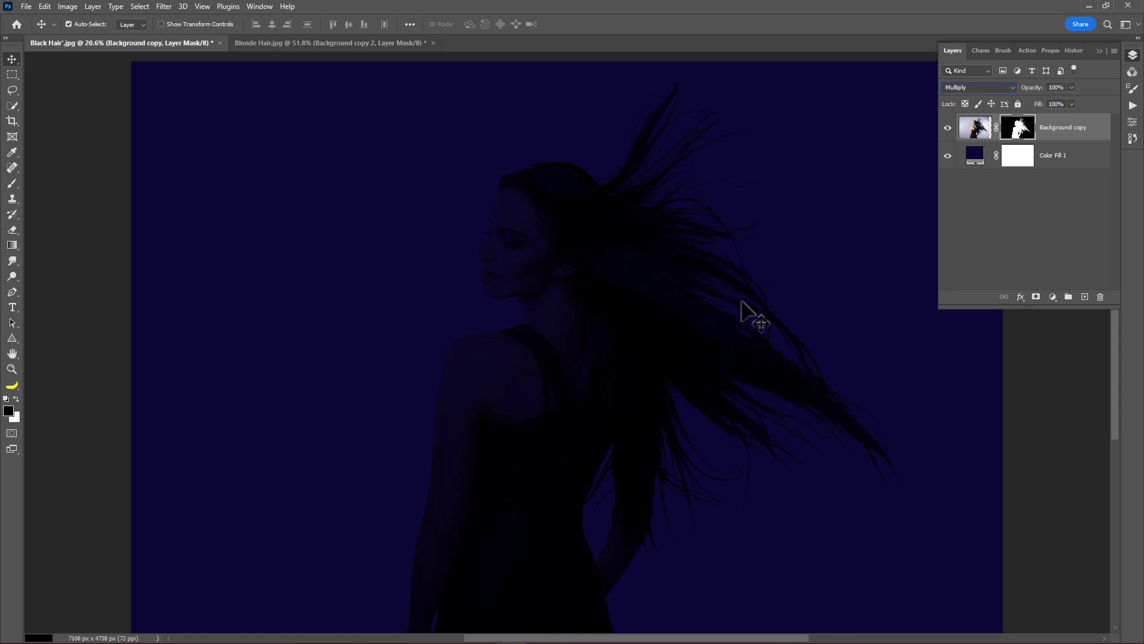
{"action": "left_click_drag", "start_coordinate": [1061, 128], "coordinate": [1084, 296]}
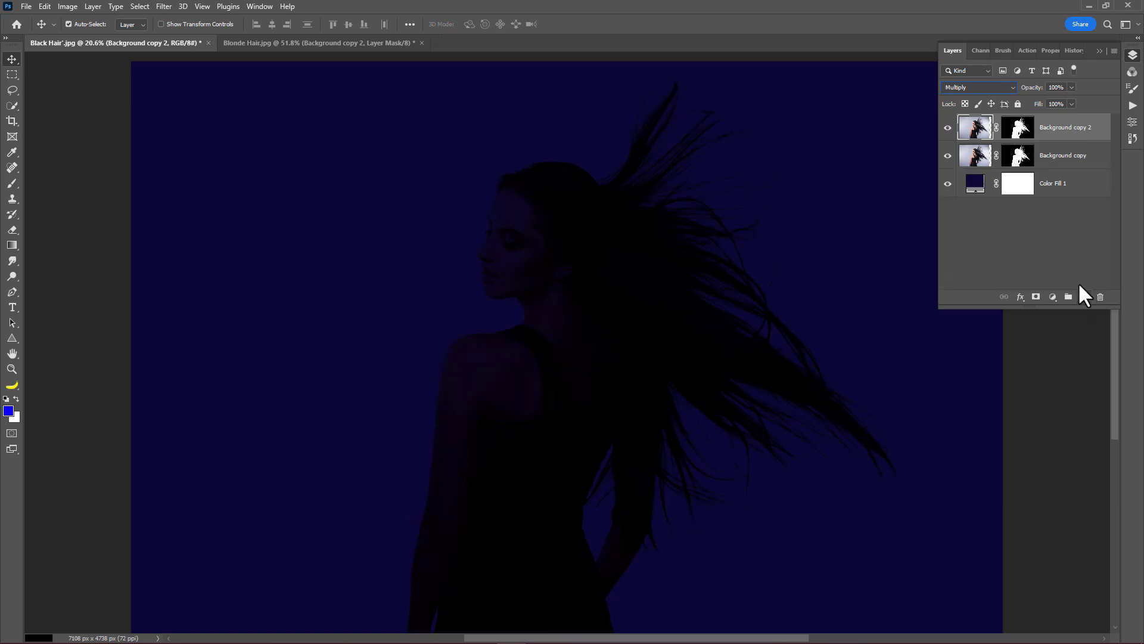
{"action": "left_click", "coordinate": [976, 87]}
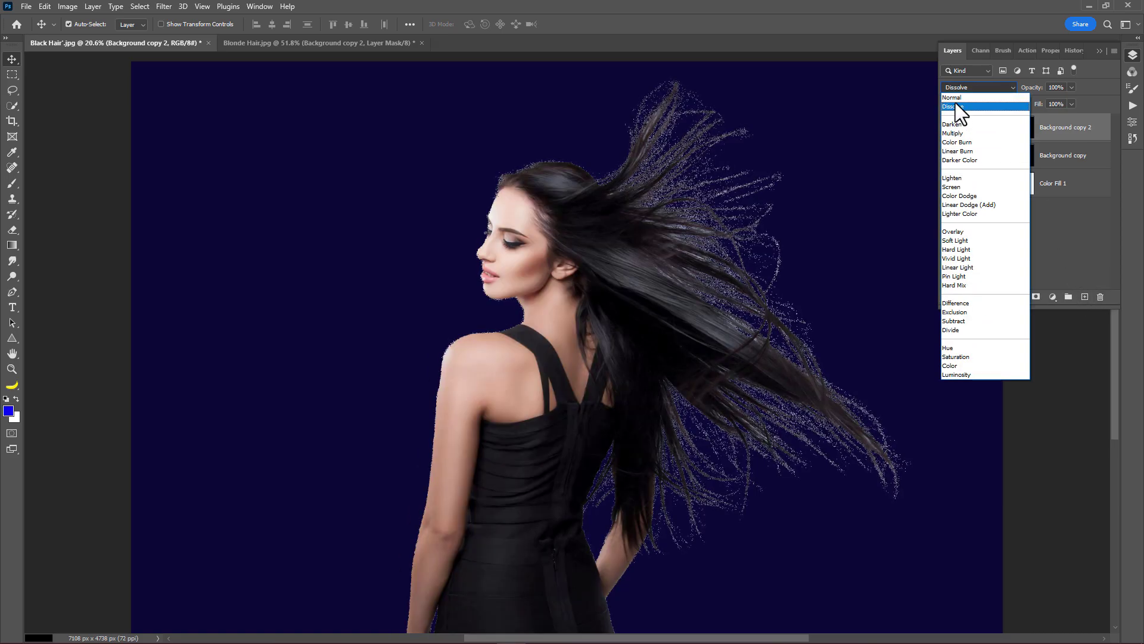
{"action": "left_click", "coordinate": [955, 98]}
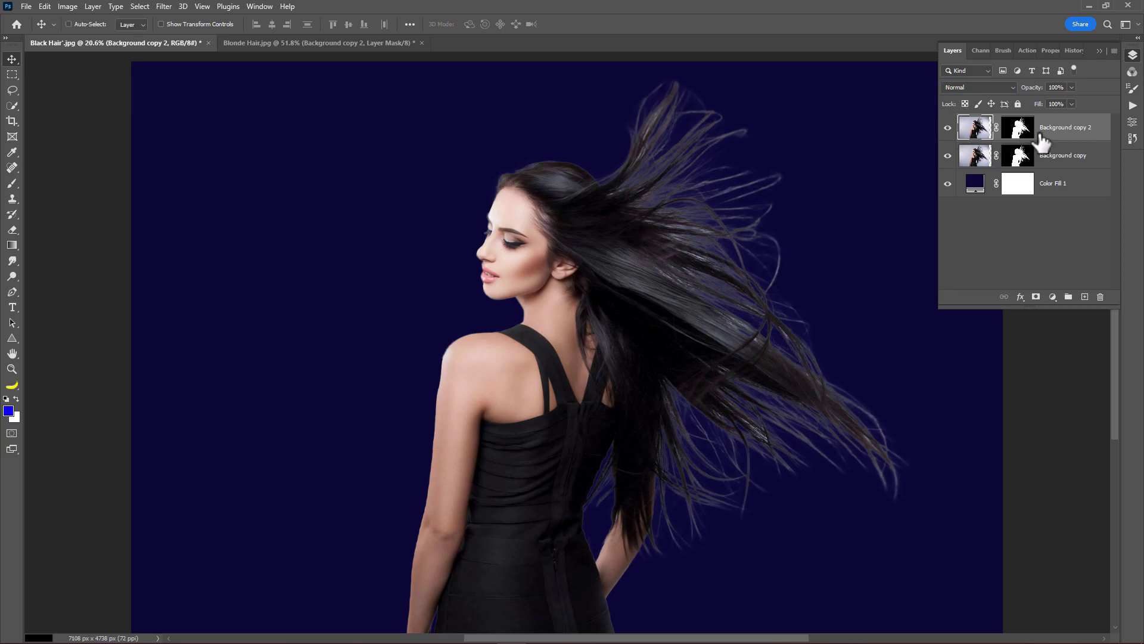
Place the duplicate Background copy 2 layer in a group and add a white layer mask to the group
{"action": "key", "text": "ctrl+g"}
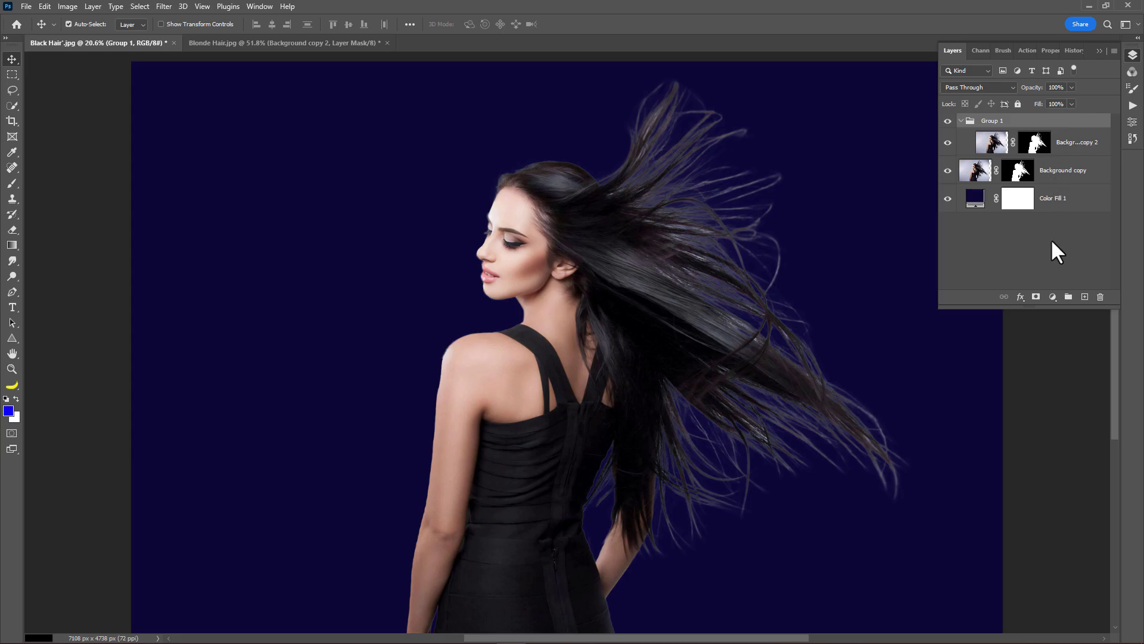
{"action": "left_click", "coordinate": [1036, 297]}
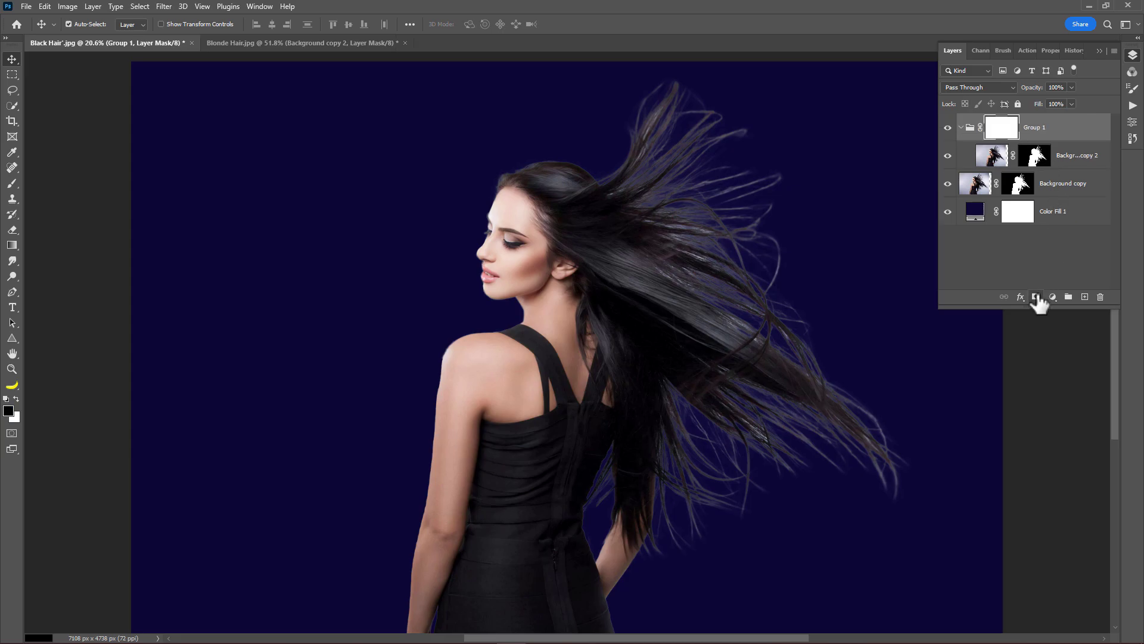
{"action": "left_click", "coordinate": [1098, 50]}
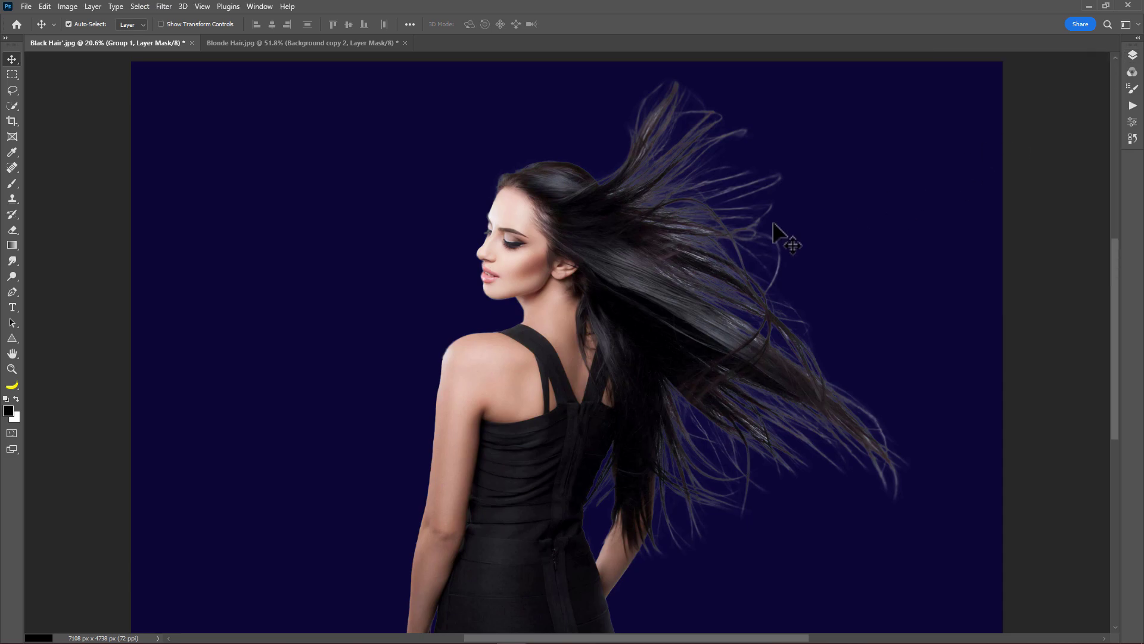
Paint black on the group's mask over the upper flying hair, using a large soft brush at 9% flow
{"action": "left_click", "coordinate": [13, 183]}
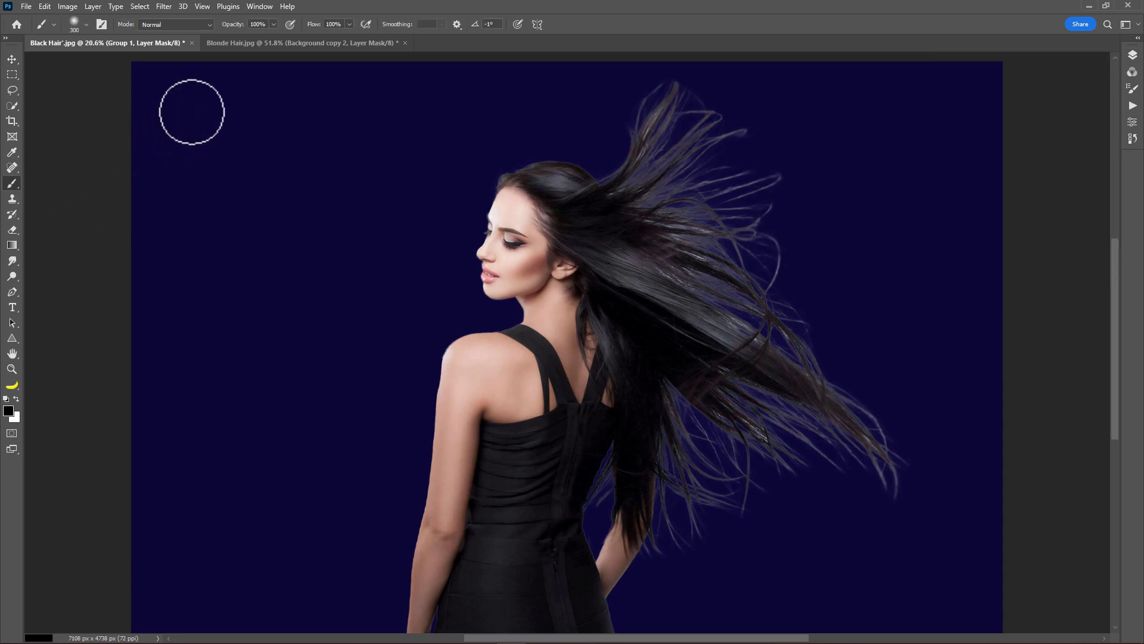
{"action": "left_click_drag", "start_coordinate": [309, 26], "coordinate": [280, 36]}
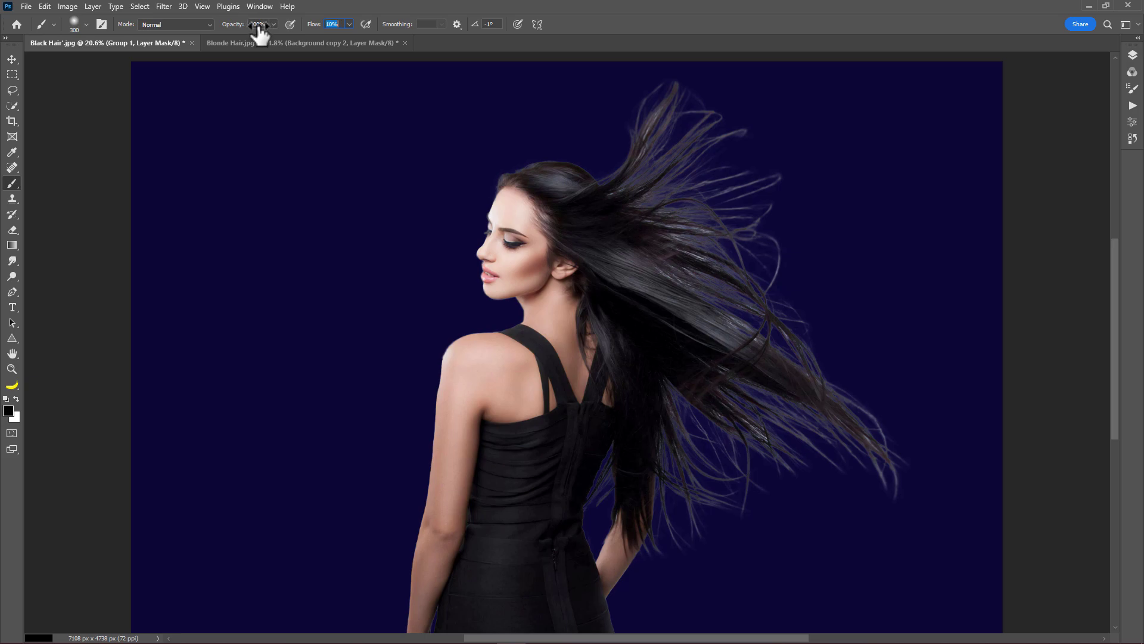
{"action": "key", "text": "Return"}
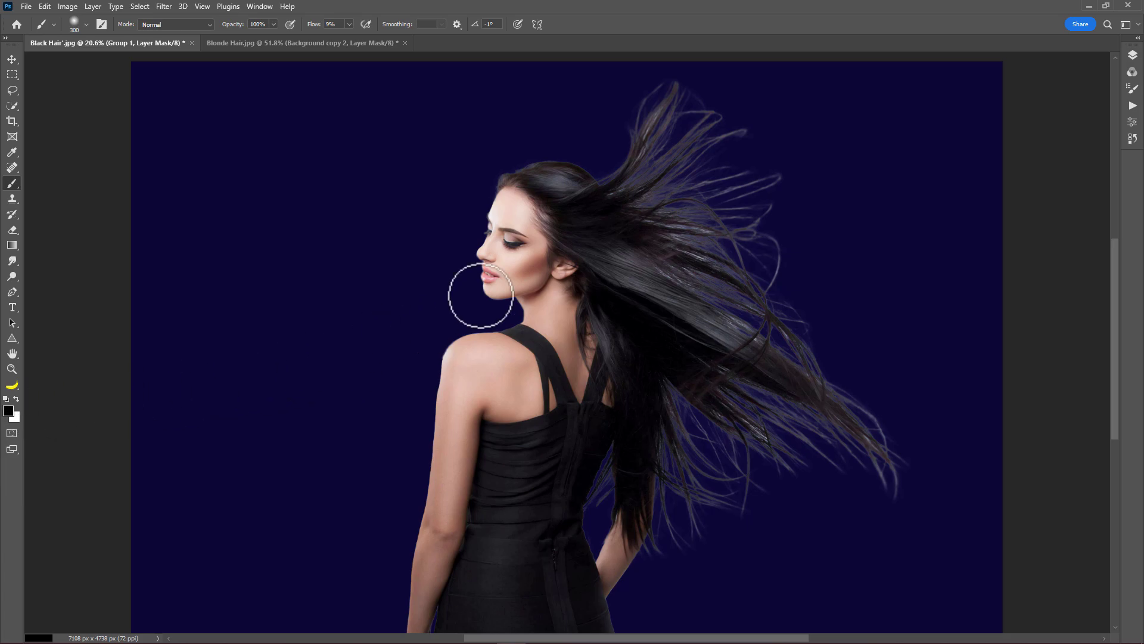
{"action": "key", "text": "bracketright"}
{"action": "key", "text": "bracketright"}
{"action": "key", "text": "bracketright"}
{"action": "key", "text": "bracketright"}
{"action": "key", "text": "bracketright"}
{"action": "key", "text": "bracketright"}
{"action": "key", "text": "bracketright"}
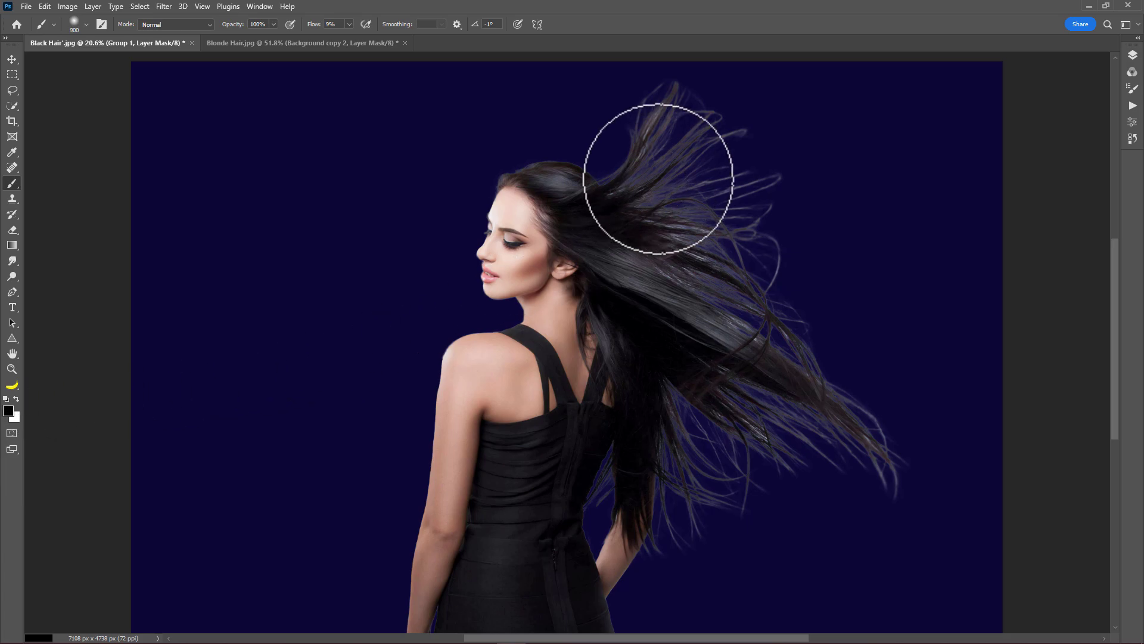
{"action": "mouse_move", "coordinate": [665, 134]}
{"action": "left_mouse_down"}
{"action": "mouse_move", "coordinate": [654, 97]}
{"action": "mouse_move", "coordinate": [663, 111]}
{"action": "mouse_move", "coordinate": [638, 140]}
{"action": "mouse_move", "coordinate": [726, 171]}
{"action": "mouse_move", "coordinate": [699, 180]}
{"action": "mouse_move", "coordinate": [728, 143]}
{"action": "mouse_move", "coordinate": [679, 112]}
{"action": "mouse_move", "coordinate": [769, 164]}
{"action": "mouse_move", "coordinate": [733, 192]}
{"action": "mouse_move", "coordinate": [777, 255]}
{"action": "mouse_move", "coordinate": [710, 240]}
{"action": "mouse_move", "coordinate": [658, 185]}
{"action": "mouse_move", "coordinate": [679, 250]}
{"action": "mouse_move", "coordinate": [794, 317]}
{"action": "mouse_move", "coordinate": [726, 276]}
{"action": "mouse_move", "coordinate": [770, 303]}
{"action": "mouse_move", "coordinate": [796, 350]}
{"action": "mouse_move", "coordinate": [962, 441]}
{"action": "mouse_move", "coordinate": [807, 464]}
{"action": "mouse_move", "coordinate": [822, 472]}
{"action": "mouse_move", "coordinate": [889, 434]}
{"action": "mouse_move", "coordinate": [772, 413]}
{"action": "mouse_move", "coordinate": [737, 457]}
{"action": "mouse_move", "coordinate": [708, 533]}
{"action": "mouse_move", "coordinate": [714, 491]}
{"action": "mouse_move", "coordinate": [696, 394]}
{"action": "mouse_move", "coordinate": [720, 480]}
{"action": "mouse_move", "coordinate": [802, 437]}
{"action": "mouse_move", "coordinate": [891, 457]}
{"action": "mouse_move", "coordinate": [873, 485]}
{"action": "mouse_move", "coordinate": [765, 480]}
{"action": "mouse_move", "coordinate": [795, 476]}
{"action": "mouse_move", "coordinate": [745, 404]}
{"action": "mouse_move", "coordinate": [784, 367]}
{"action": "mouse_move", "coordinate": [745, 311]}
{"action": "mouse_move", "coordinate": [712, 225]}
{"action": "mouse_move", "coordinate": [747, 168]}
{"action": "mouse_move", "coordinate": [794, 150]}
{"action": "mouse_move", "coordinate": [667, 86]}
{"action": "mouse_move", "coordinate": [790, 188]}
{"action": "mouse_move", "coordinate": [794, 229]}
{"action": "mouse_move", "coordinate": [757, 146]}
{"action": "mouse_move", "coordinate": [771, 177]}
{"action": "mouse_move", "coordinate": [723, 127]}
{"action": "left_mouse_up"}
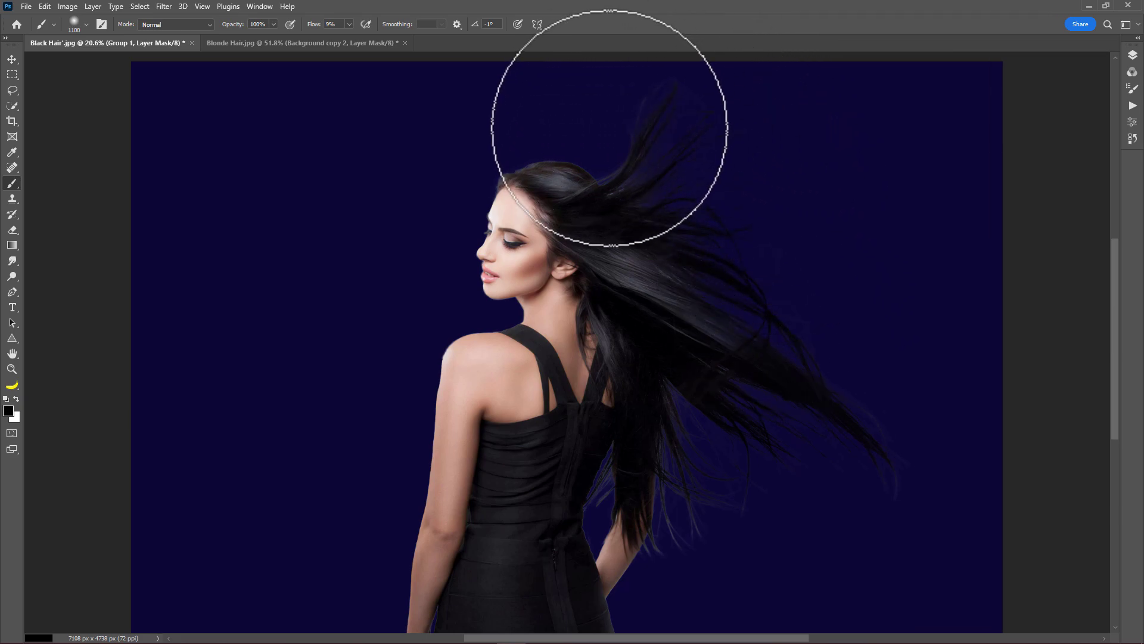
Paint black on the group's mask over the hair just behind the head, reducing the brush to 600 and 250 px
{"action": "key", "text": "bracketleft"}
{"action": "key", "text": "bracketleft"}
{"action": "key", "text": "bracketleft"}
{"action": "key", "text": "bracketleft"}
{"action": "key", "text": "bracketleft"}
{"action": "mouse_move", "coordinate": [614, 187]}
{"action": "left_mouse_down"}
{"action": "mouse_move", "coordinate": [638, 128]}
{"action": "mouse_move", "coordinate": [683, 127]}
{"action": "mouse_move", "coordinate": [735, 184]}
{"action": "mouse_move", "coordinate": [725, 214]}
{"action": "mouse_move", "coordinate": [669, 215]}
{"action": "left_mouse_up"}
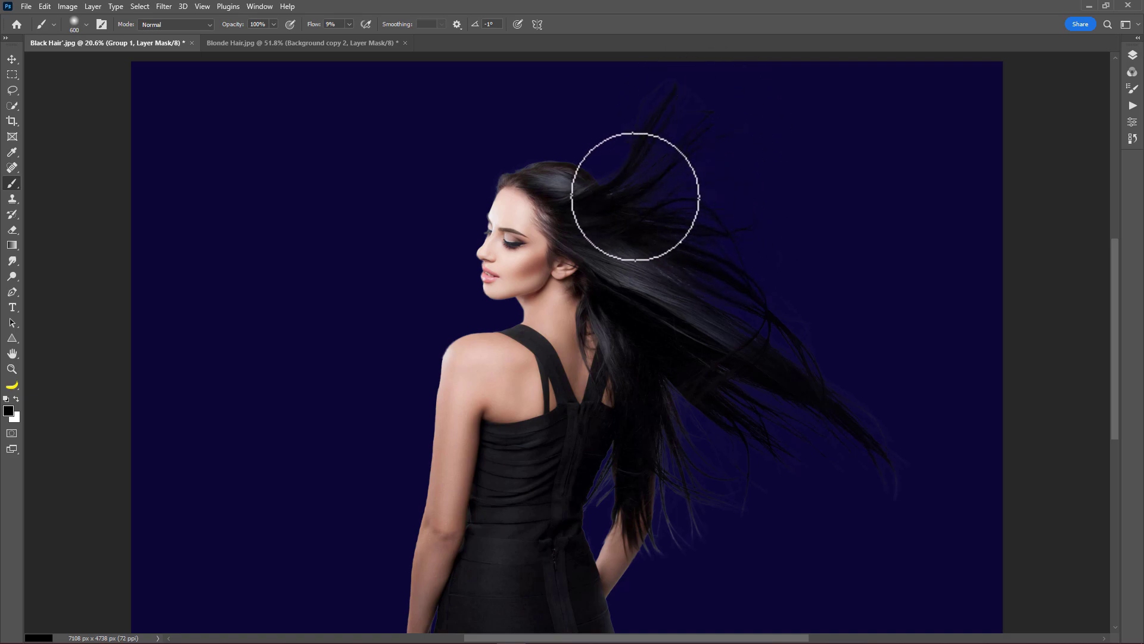
{"action": "key", "text": "bracketleft"}
{"action": "key", "text": "bracketleft"}
{"action": "key", "text": "bracketleft"}
{"action": "key", "text": "bracketleft"}
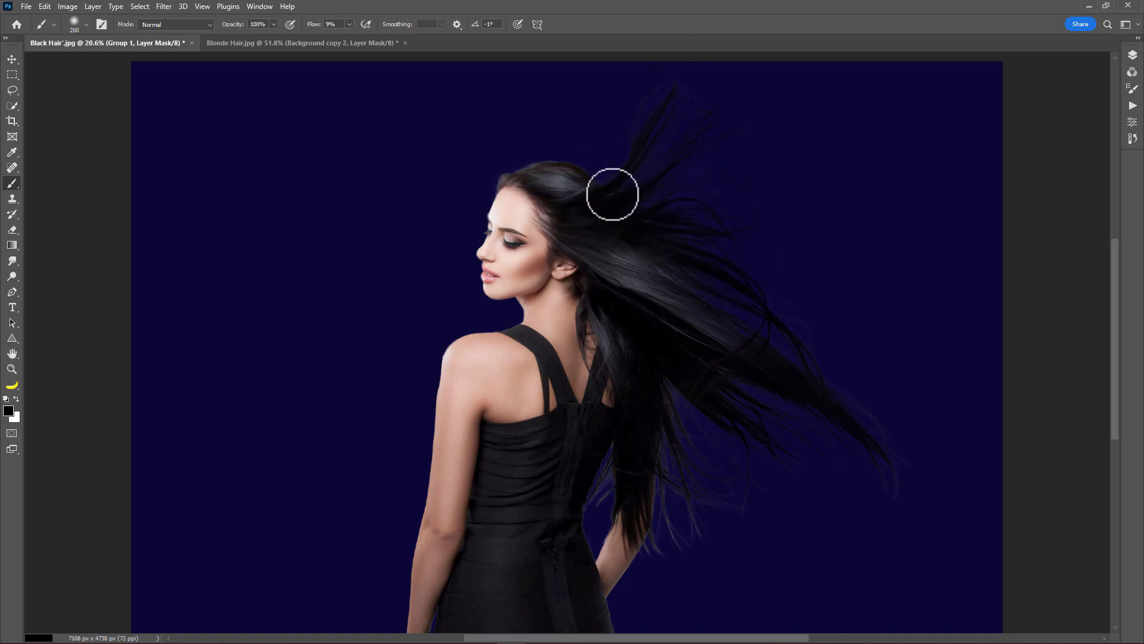
{"action": "mouse_move", "coordinate": [613, 191]}
{"action": "left_mouse_down"}
{"action": "mouse_move", "coordinate": [657, 174]}
{"action": "mouse_move", "coordinate": [684, 221]}
{"action": "mouse_move", "coordinate": [597, 190]}
{"action": "mouse_move", "coordinate": [631, 185]}
{"action": "mouse_move", "coordinate": [620, 188]}
{"action": "mouse_move", "coordinate": [645, 202]}
{"action": "mouse_move", "coordinate": [646, 216]}
{"action": "mouse_move", "coordinate": [700, 249]}
{"action": "left_mouse_up"}
Refine the group's mask over the middle hair strands with black, varying the brush between 500, 150 and 200 px
{"action": "key", "text": "bracketleft"}
{"action": "key", "text": "bracketright"}
{"action": "key", "text": "bracketright"}
{"action": "key", "text": "bracketright"}
{"action": "key", "text": "bracketright"}
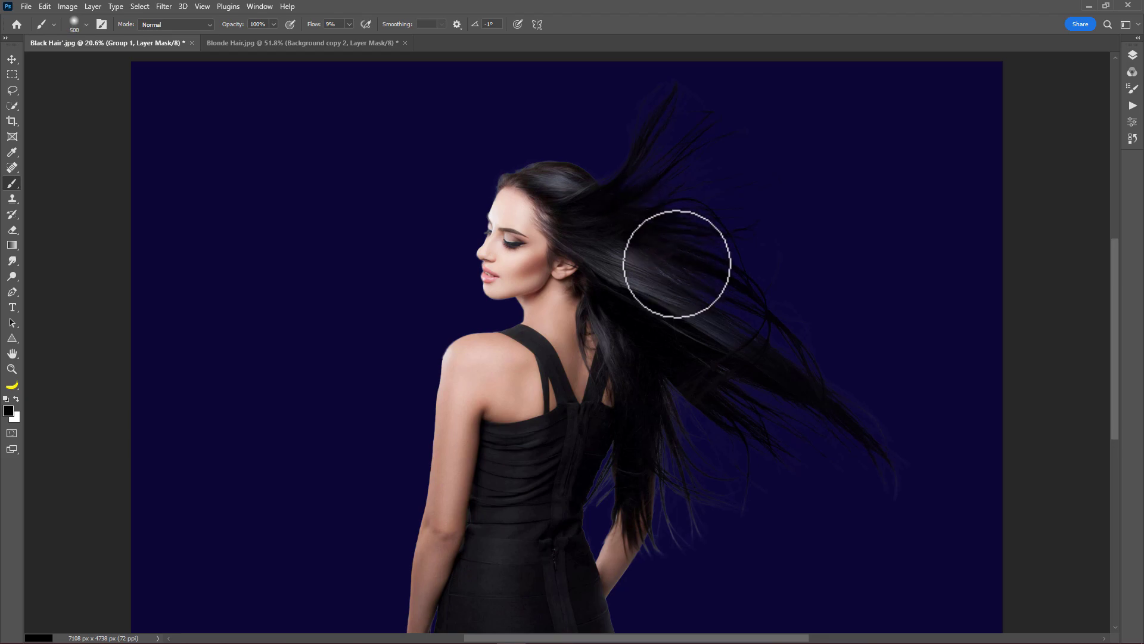
{"action": "key", "text": "bracketleft"}
{"action": "key", "text": "bracketleft"}
{"action": "key", "text": "bracketleft"}
{"action": "key", "text": "bracketleft"}
{"action": "key", "text": "bracketleft"}
{"action": "key", "text": "bracketleft"}
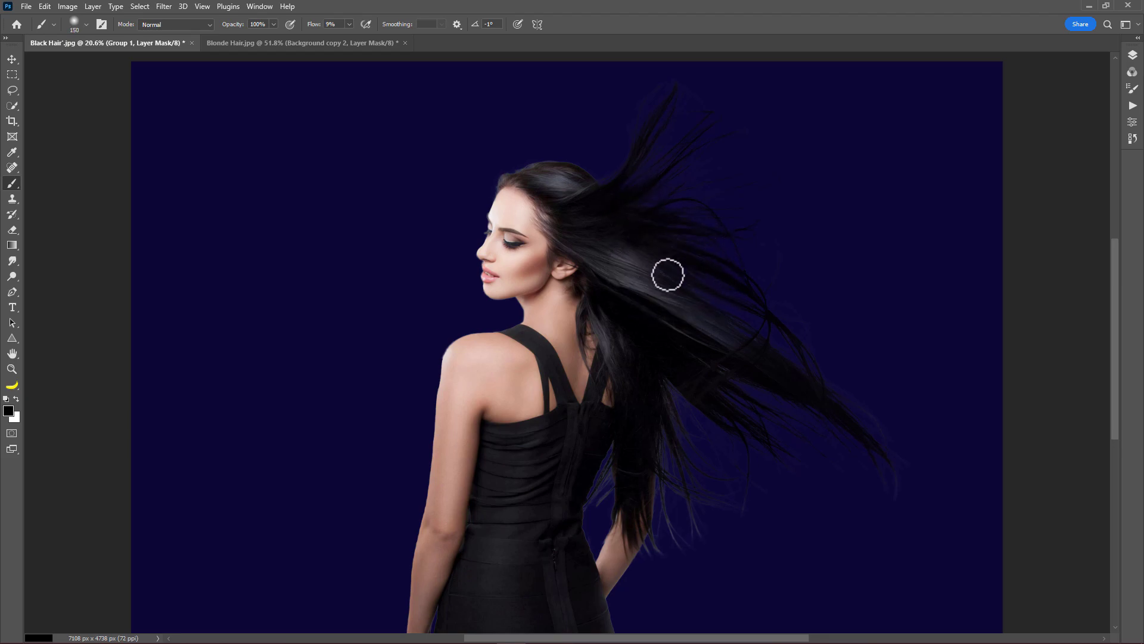
{"action": "key", "text": "bracketright"}
{"action": "key", "text": "bracketright"}
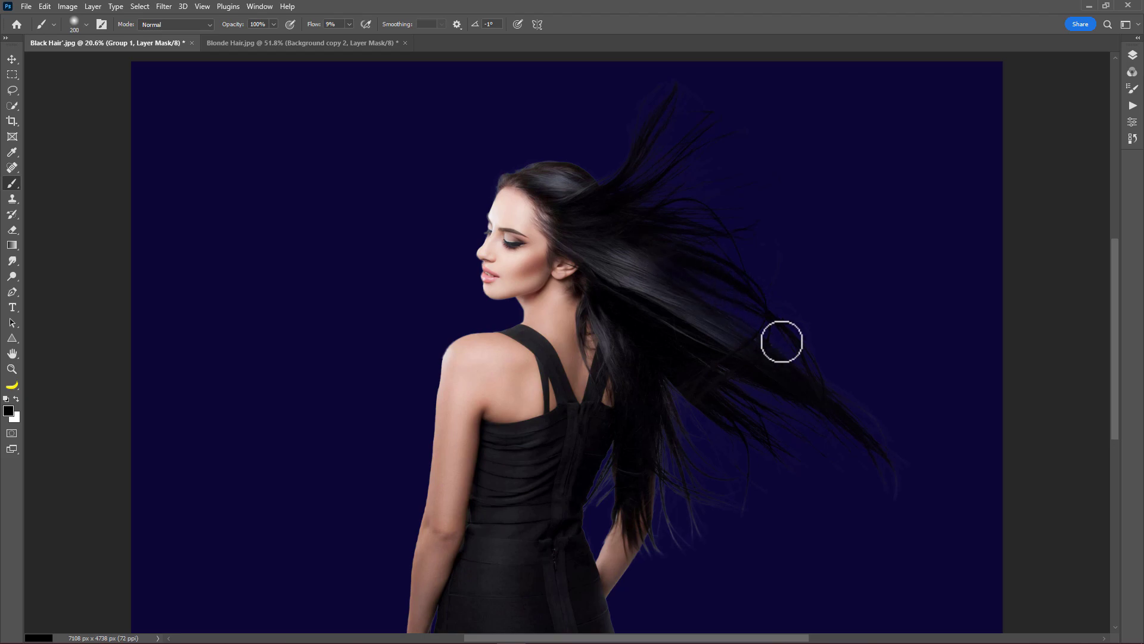
Mask out the fringes around the lower loose strands beside the arm, using 600 and 250 px brushes
{"action": "key", "text": "bracketright"}
{"action": "key", "text": "bracketright"}
{"action": "key", "text": "bracketright"}
{"action": "key", "text": "bracketright"}
{"action": "key", "text": "bracketright"}
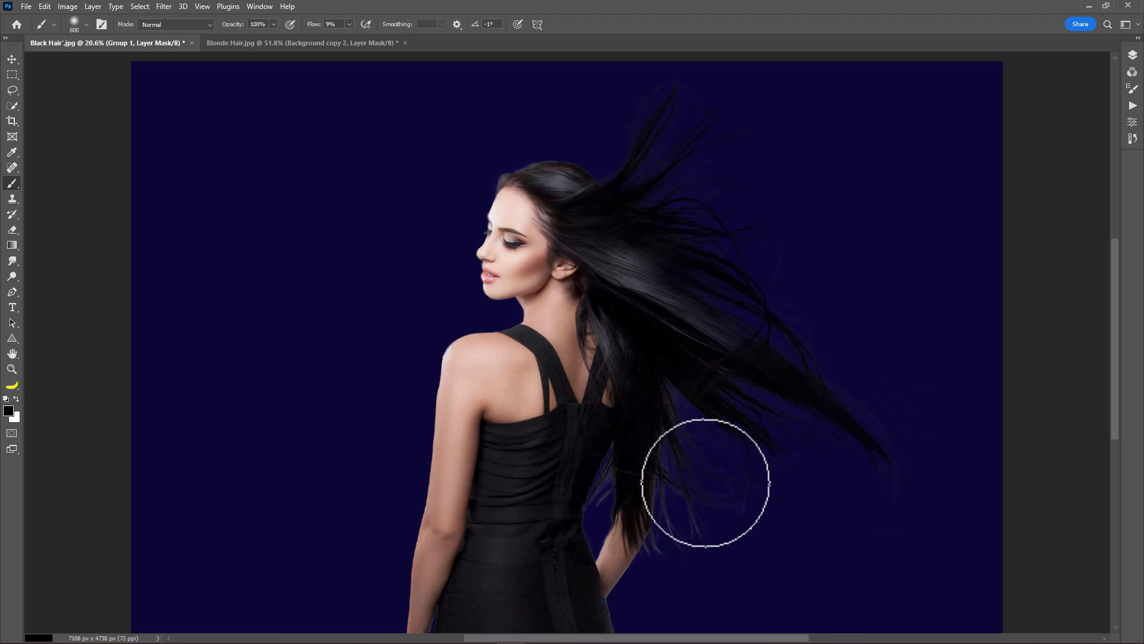
{"action": "key", "text": "bracketleft"}
{"action": "key", "text": "bracketleft"}
{"action": "key", "text": "bracketleft"}
{"action": "key", "text": "bracketleft"}
{"action": "mouse_move", "coordinate": [655, 549]}
{"action": "left_mouse_down"}
{"action": "mouse_move", "coordinate": [674, 485]}
{"action": "mouse_move", "coordinate": [672, 401]}
{"action": "mouse_move", "coordinate": [693, 424]}
{"action": "left_mouse_up"}
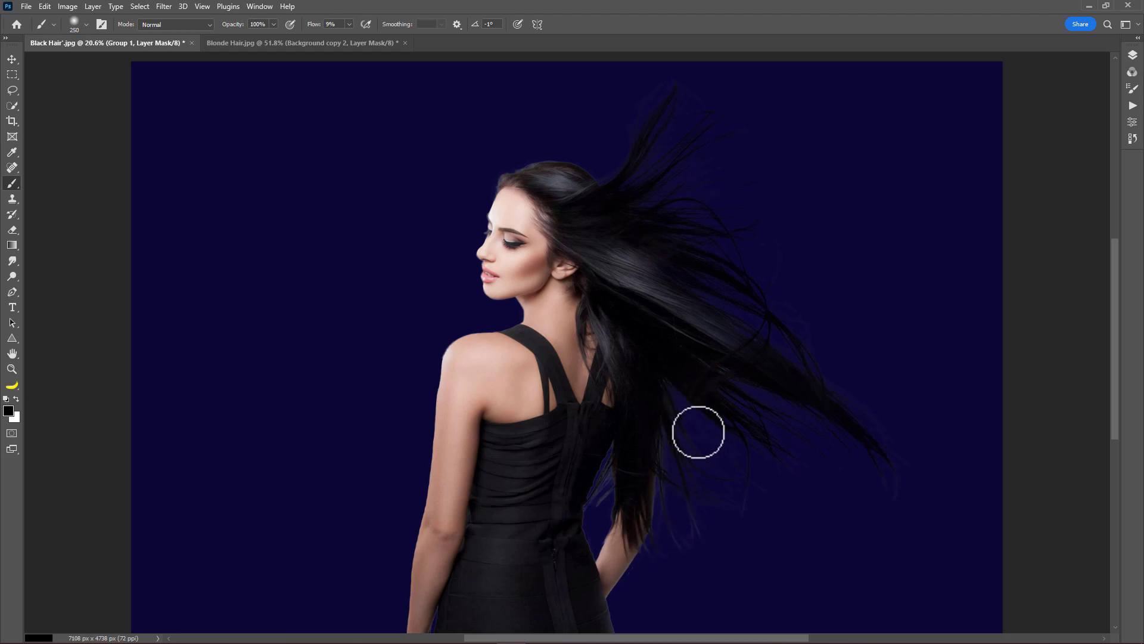
Enlarge the brush and paint black on the group's mask from the lower strands up through the outer hair
{"action": "key", "text": "bracketright"}
{"action": "key", "text": "bracketright"}
{"action": "key", "text": "bracketright"}
{"action": "mouse_move", "coordinate": [676, 536]}
{"action": "left_mouse_down"}
{"action": "mouse_move", "coordinate": [755, 488]}
{"action": "mouse_move", "coordinate": [861, 502]}
{"action": "mouse_move", "coordinate": [900, 489]}
{"action": "mouse_move", "coordinate": [883, 434]}
{"action": "mouse_move", "coordinate": [844, 439]}
{"action": "mouse_move", "coordinate": [799, 387]}
{"action": "mouse_move", "coordinate": [725, 368]}
{"action": "mouse_move", "coordinate": [707, 317]}
{"action": "mouse_move", "coordinate": [707, 259]}
{"action": "mouse_move", "coordinate": [754, 273]}
{"action": "left_mouse_up"}
Paint black on the group's mask over the hair strands between the waist and the arm with a 175 px brush
{"action": "key", "text": "bracketleft"}
{"action": "key", "text": "bracketleft"}
{"action": "key", "text": "bracketleft"}
{"action": "key", "text": "bracketleft"}
{"action": "key", "text": "bracketleft"}
{"action": "key", "text": "bracketleft"}
{"action": "key", "text": "bracketleft"}
{"action": "key", "text": "bracketleft"}
{"action": "key", "text": "bracketleft"}
{"action": "key", "text": "bracketleft"}
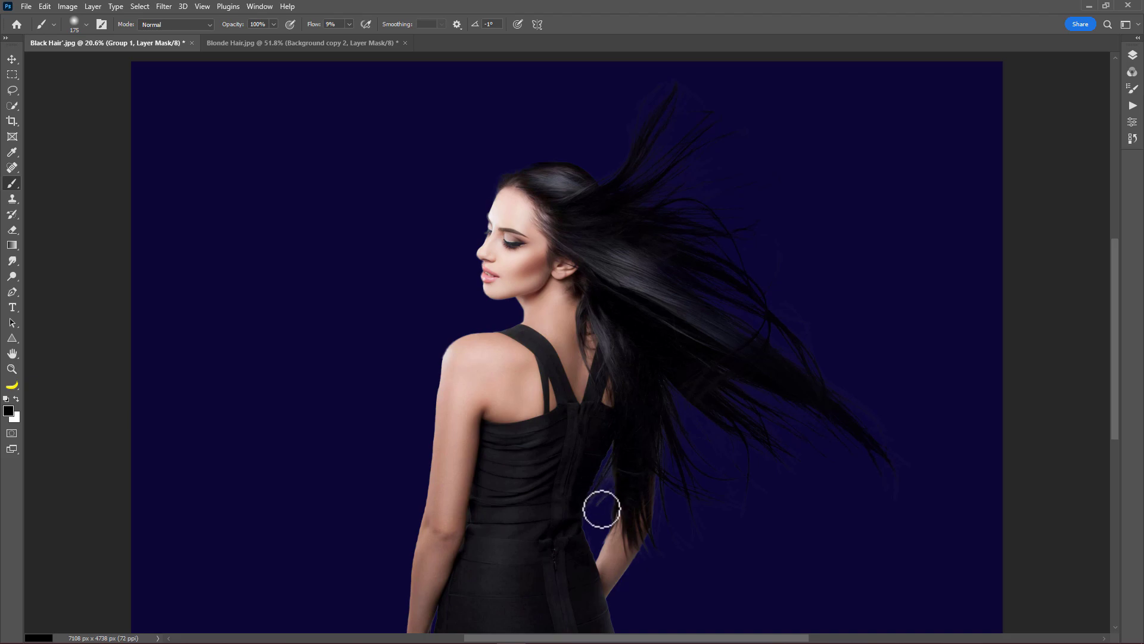
{"action": "key", "text": "bracketright"}
{"action": "key", "text": "bracketright"}
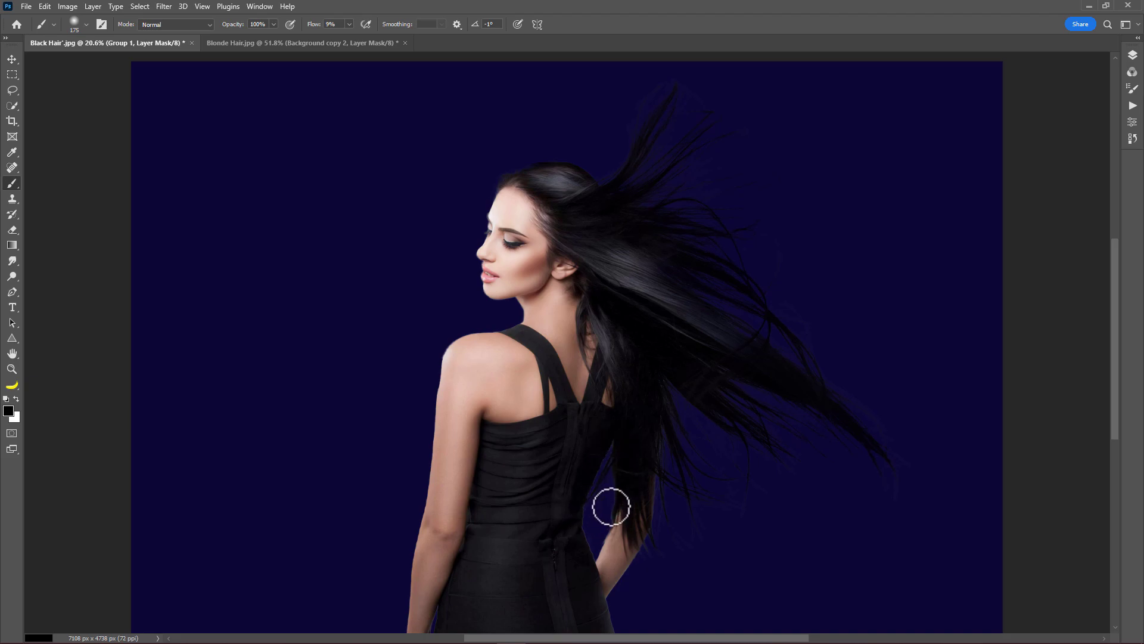
{"action": "mouse_move", "coordinate": [586, 517]}
{"action": "left_mouse_down"}
{"action": "mouse_move", "coordinate": [591, 549]}
{"action": "mouse_move", "coordinate": [578, 519]}
{"action": "mouse_move", "coordinate": [588, 523]}
{"action": "mouse_move", "coordinate": [607, 445]}
{"action": "mouse_move", "coordinate": [611, 489]}
{"action": "left_mouse_up"}
{"action": "key", "text": "bracketright"}
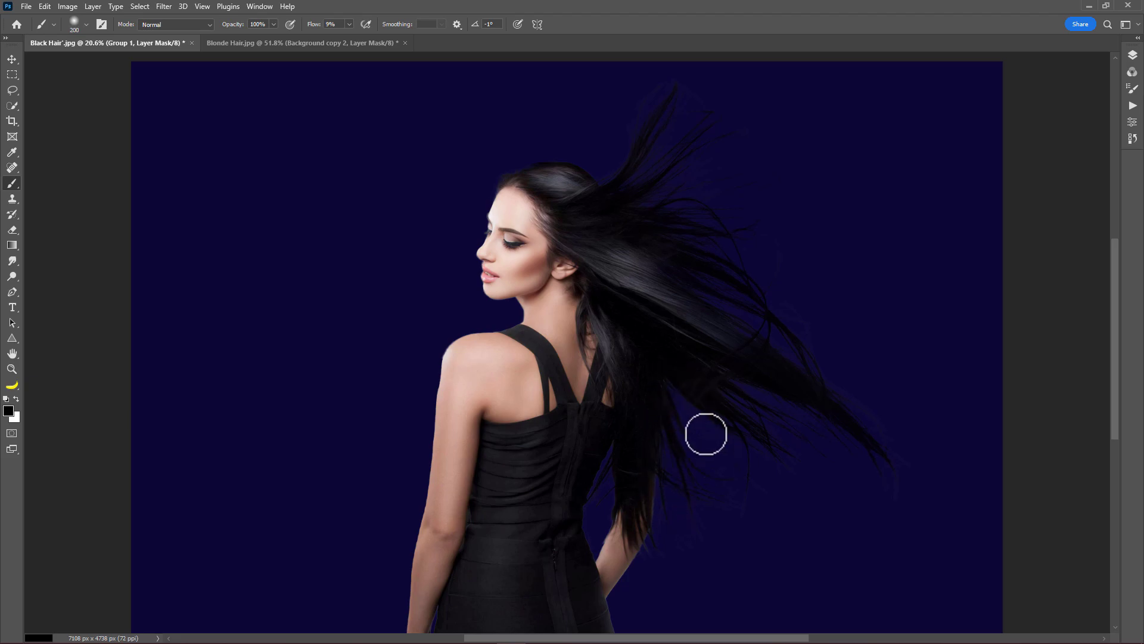
Blend the group's mask over the middle hair and far hair tips with black, enlarging the brush from 300 to 700 px
{"action": "key", "text": "bracketright"}
{"action": "key", "text": "bracketright"}
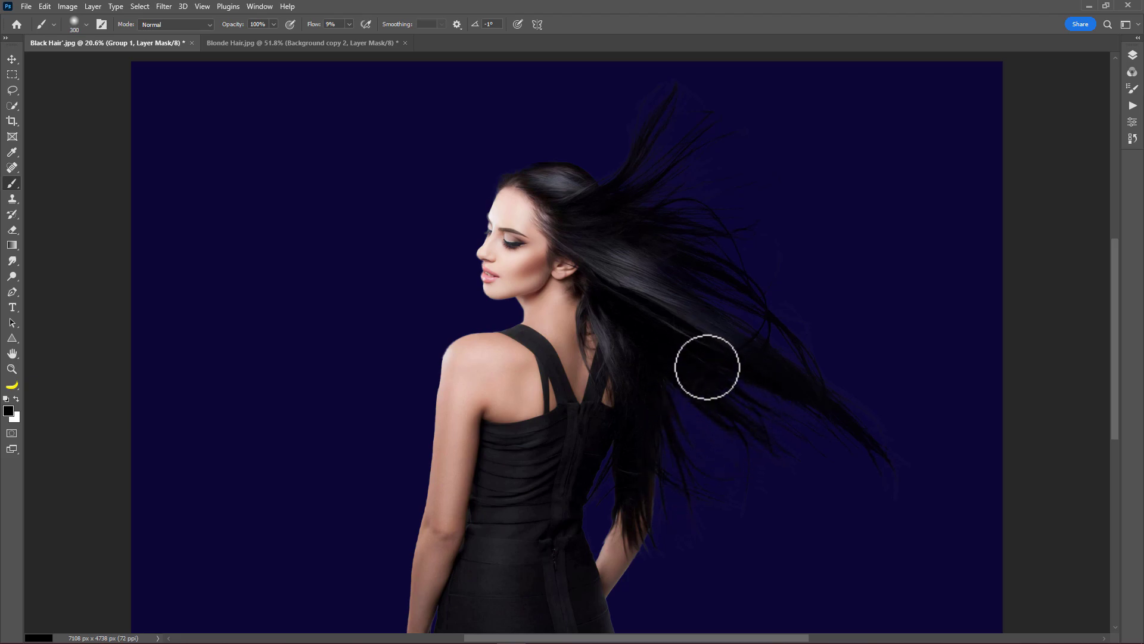
{"action": "key", "text": "bracketright"}
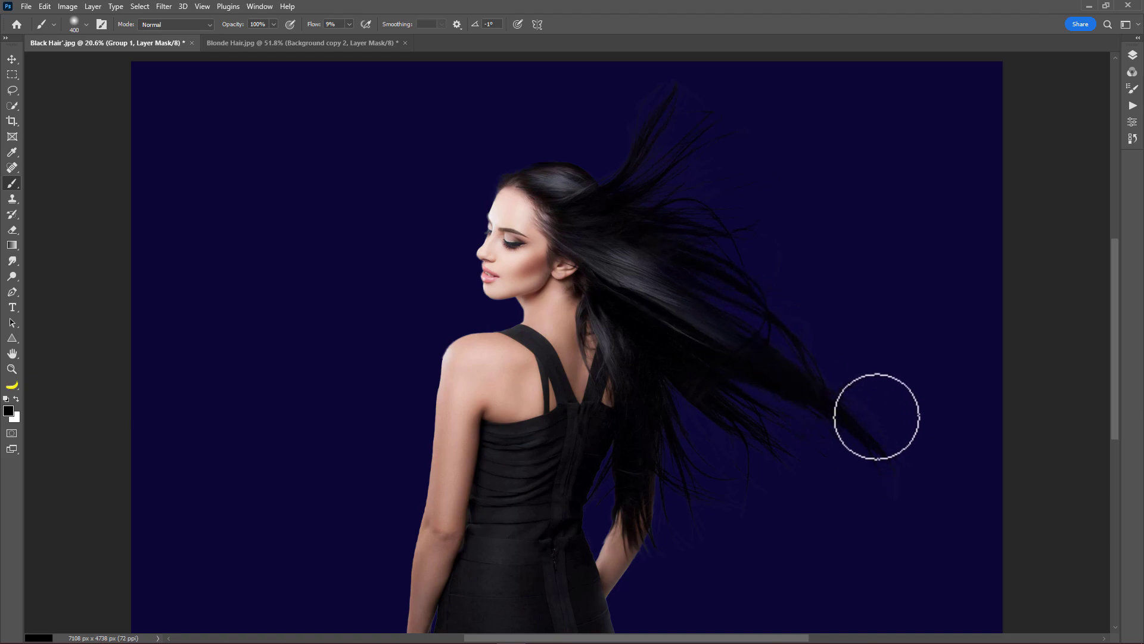
{"action": "key", "text": "bracketright"}
{"action": "key", "text": "bracketright"}
{"action": "key", "text": "bracketright"}
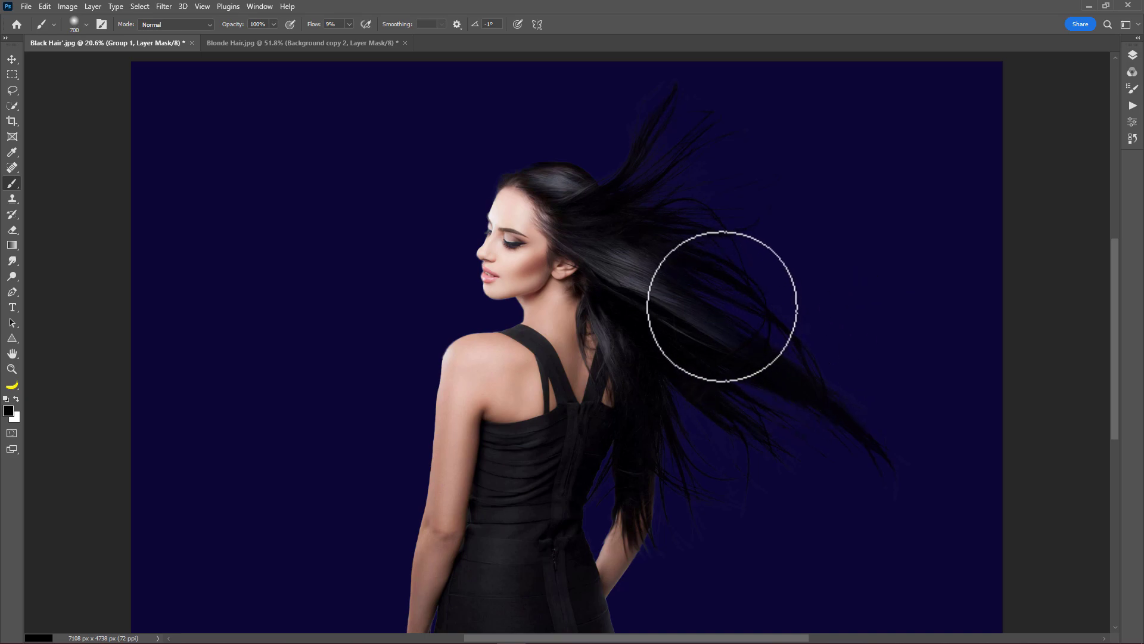
Change the Color Fill 1 background to a bright yellow-green, trying a light violet first
{"action": "key", "text": "z"}
{"action": "left_click", "coordinate": [1133, 56]}
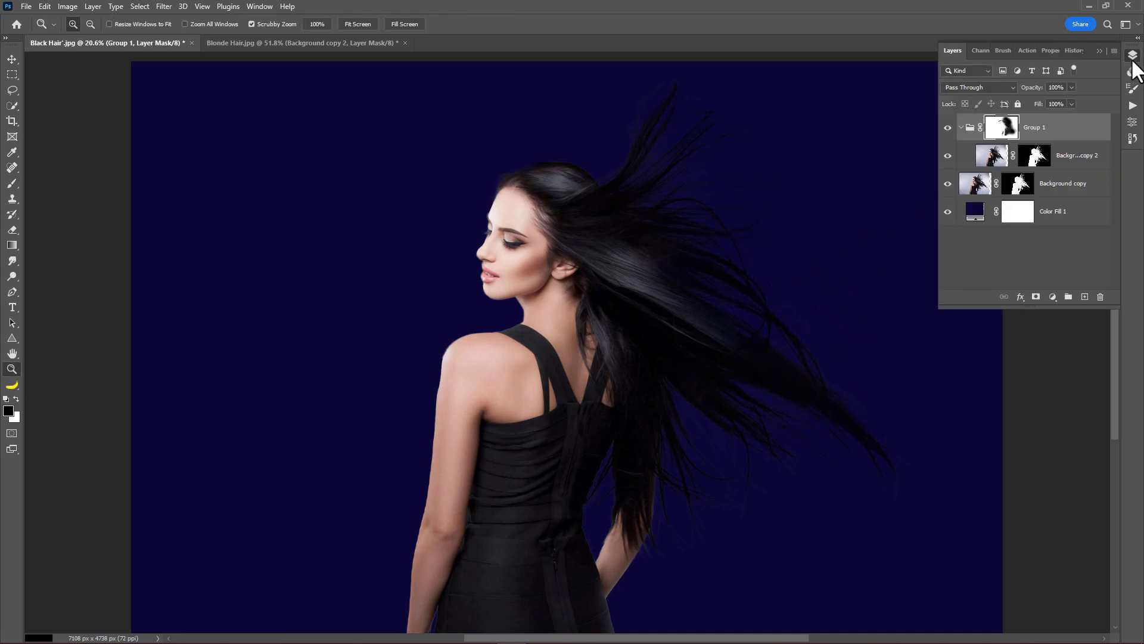
{"action": "left_click", "coordinate": [973, 216]}
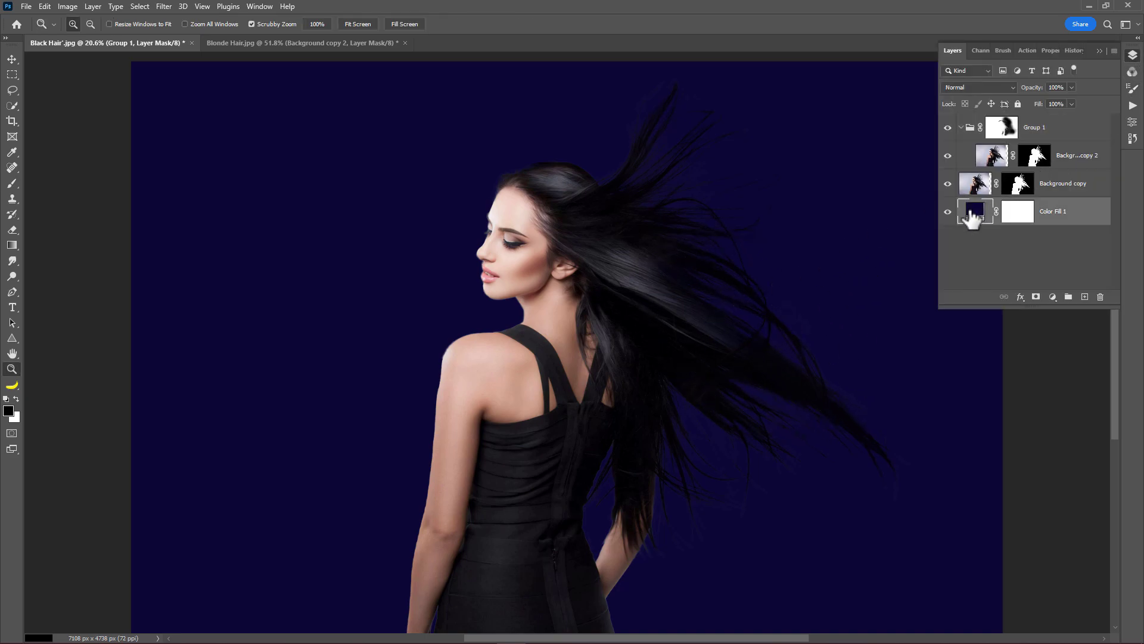
{"action": "double_click", "coordinate": [971, 216]}
{"action": "left_click_drag", "start_coordinate": [693, 46], "coordinate": [876, 55]}
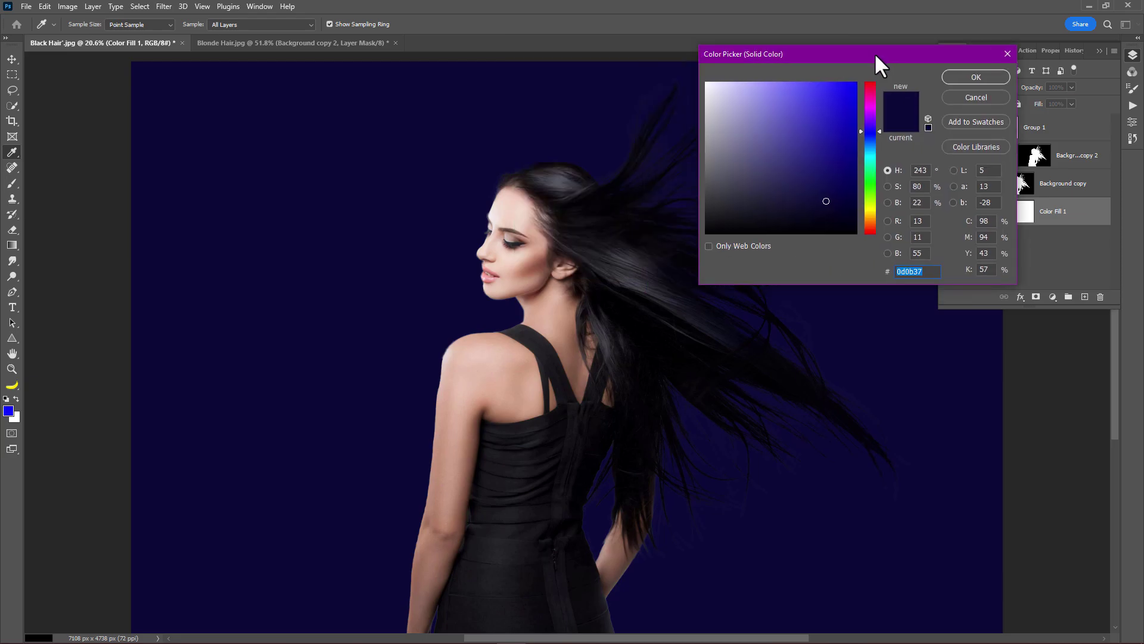
{"action": "mouse_move", "coordinate": [831, 149]}
{"action": "left_mouse_down"}
{"action": "mouse_move", "coordinate": [827, 112]}
{"action": "mouse_move", "coordinate": [798, 80]}
{"action": "left_mouse_up"}
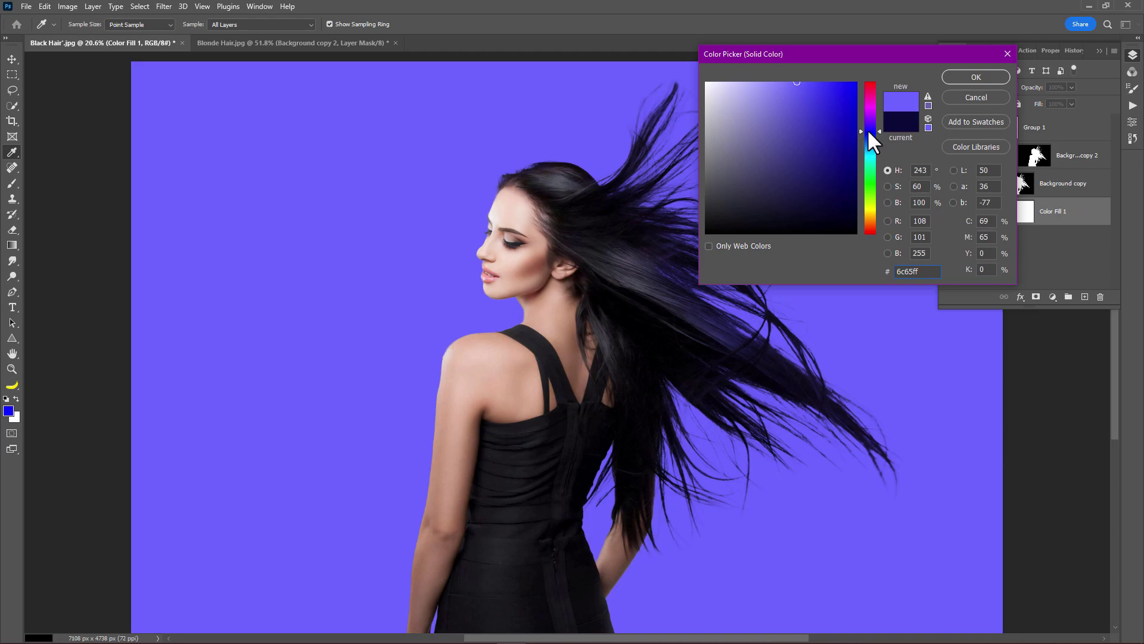
{"action": "left_click_drag", "start_coordinate": [868, 129], "coordinate": [868, 203]}
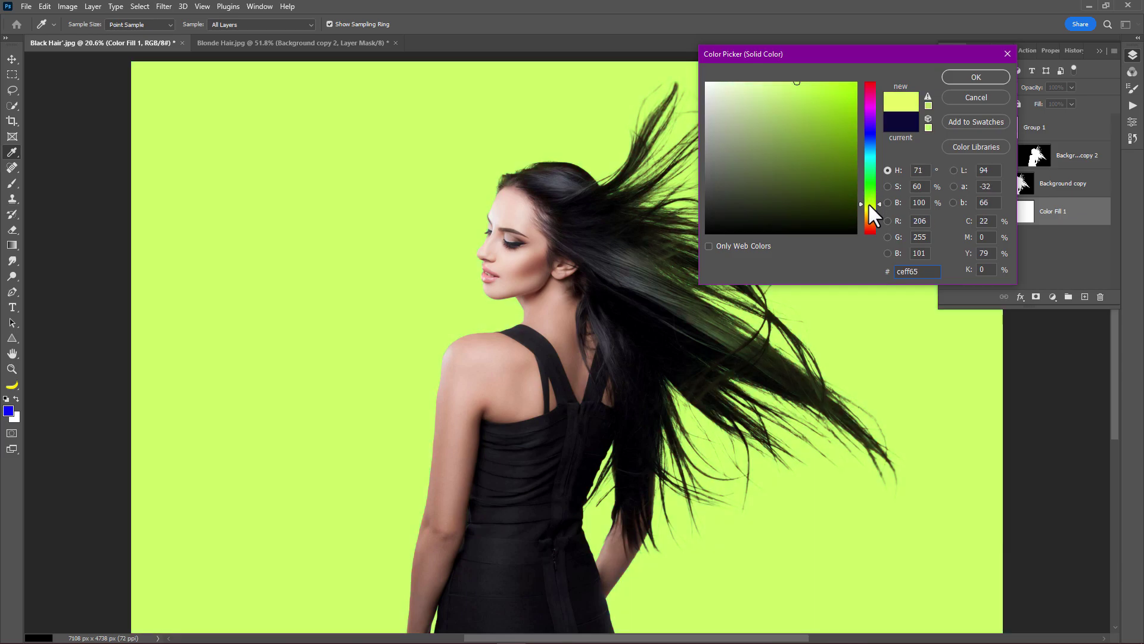
{"action": "left_click", "coordinate": [962, 81]}
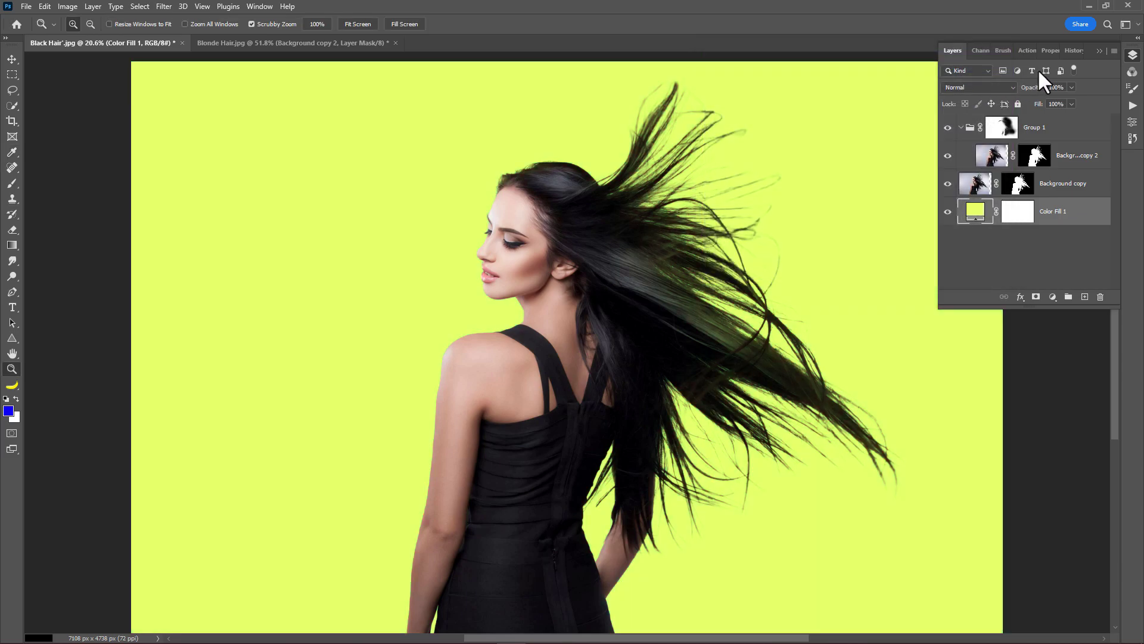
{"action": "left_click", "coordinate": [1099, 50]}
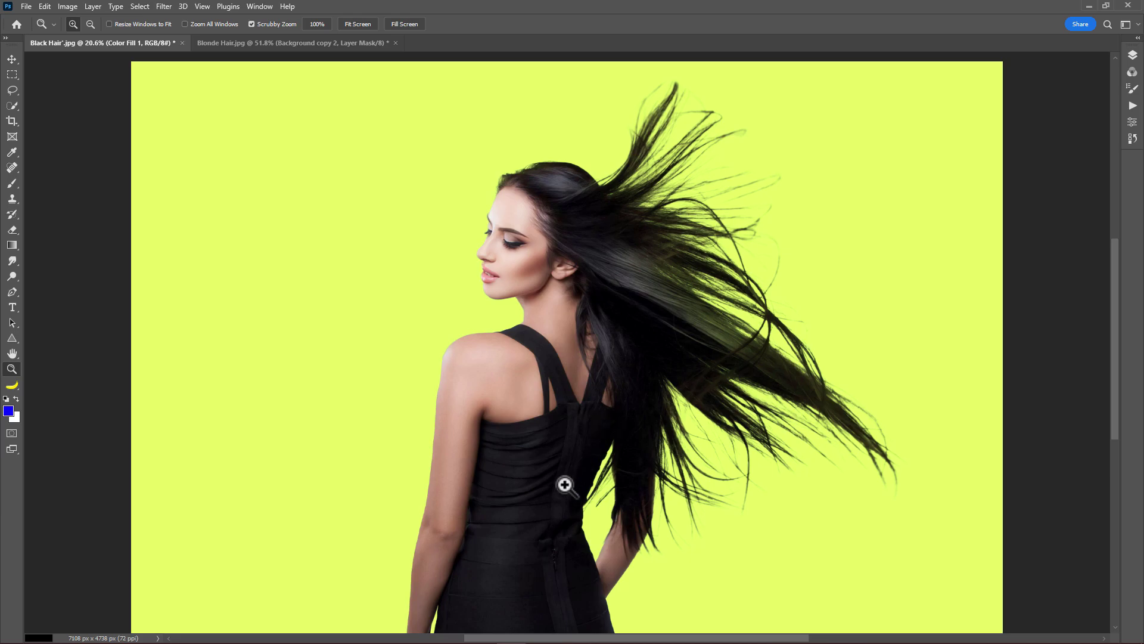